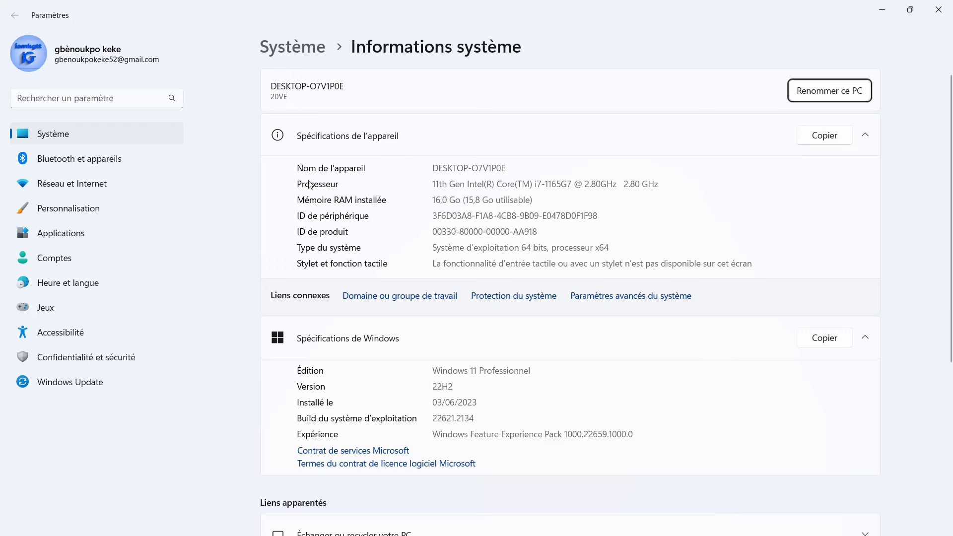
Step: Copy the processor model i7-1165G7 from the device specifications
click(323, 187)
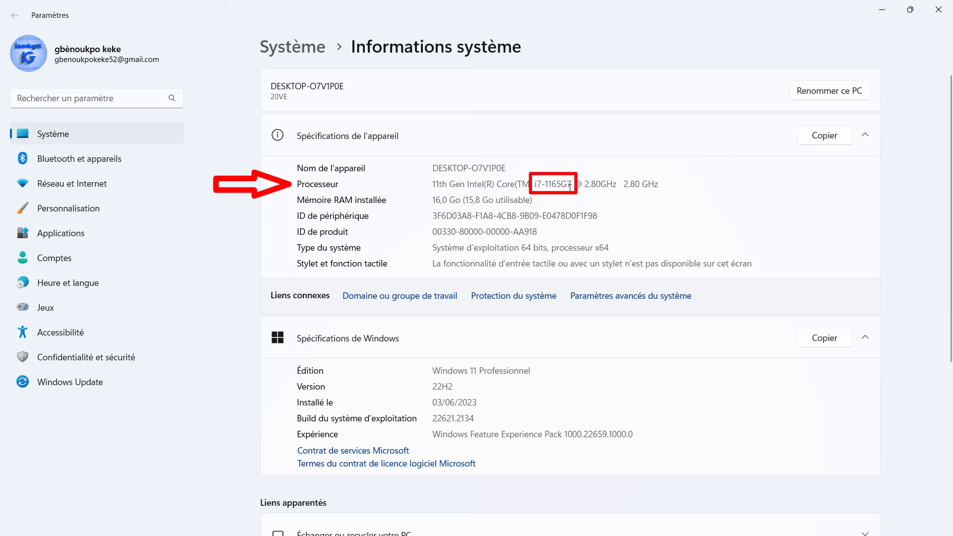
double_click(534, 184)
right_click(558, 187)
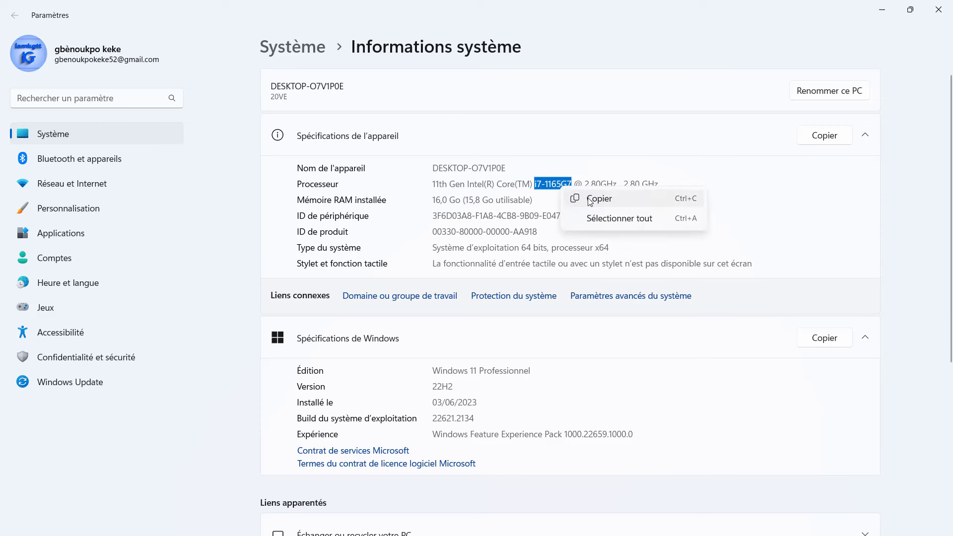
click(588, 198)
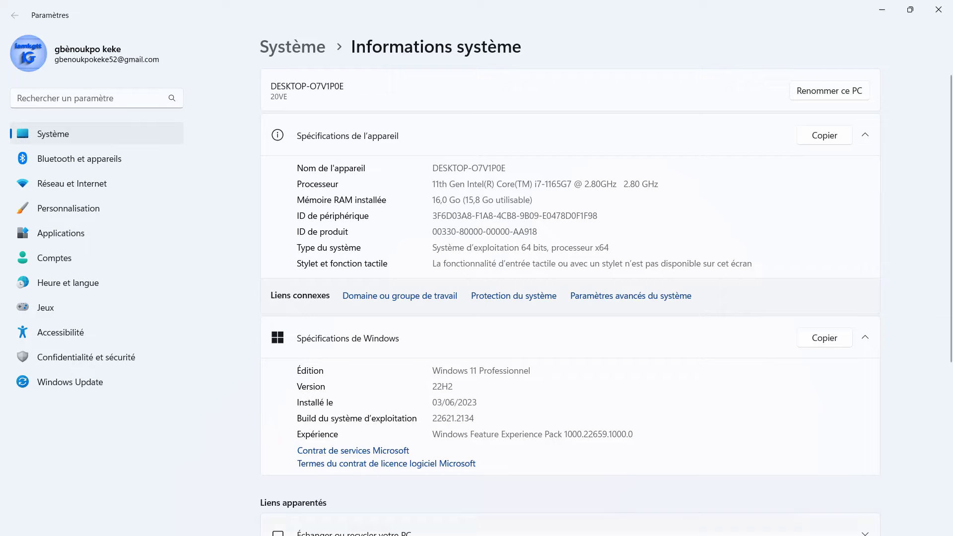
Step: Minimize the Settings window, switch to Chrome and open a new browser tab
click(880, 10)
mouse_move(656, 519)
click(573, 469)
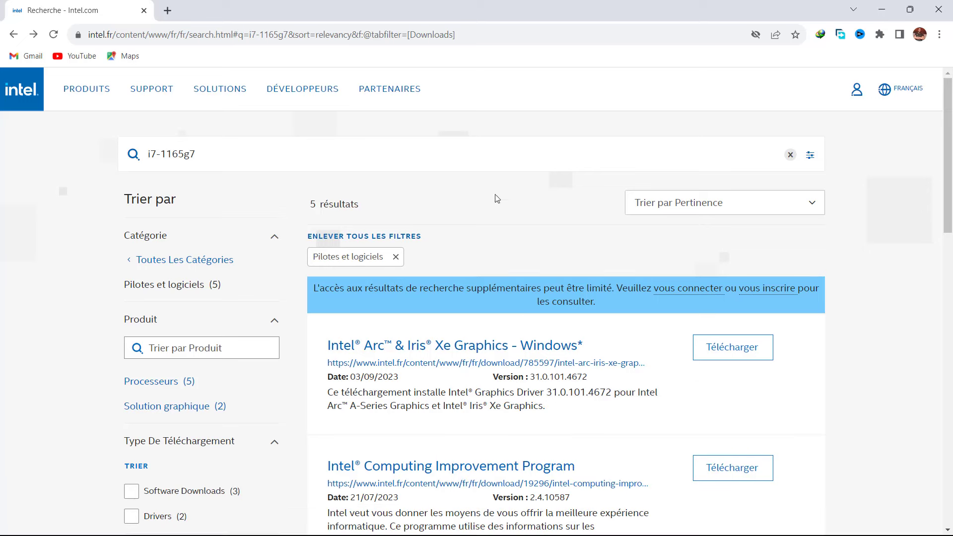
click(167, 10)
click(619, 489)
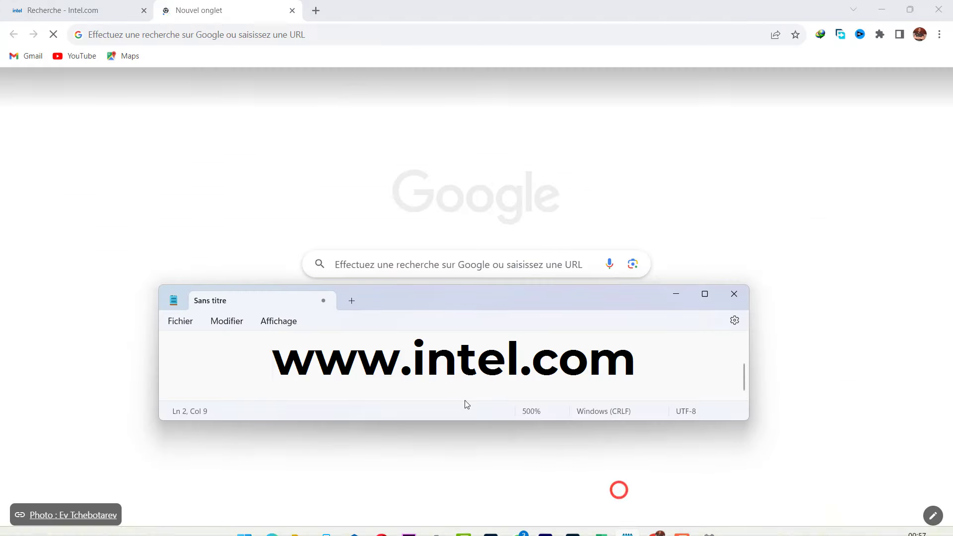
drag(275, 360, 635, 376)
right_click(635, 376)
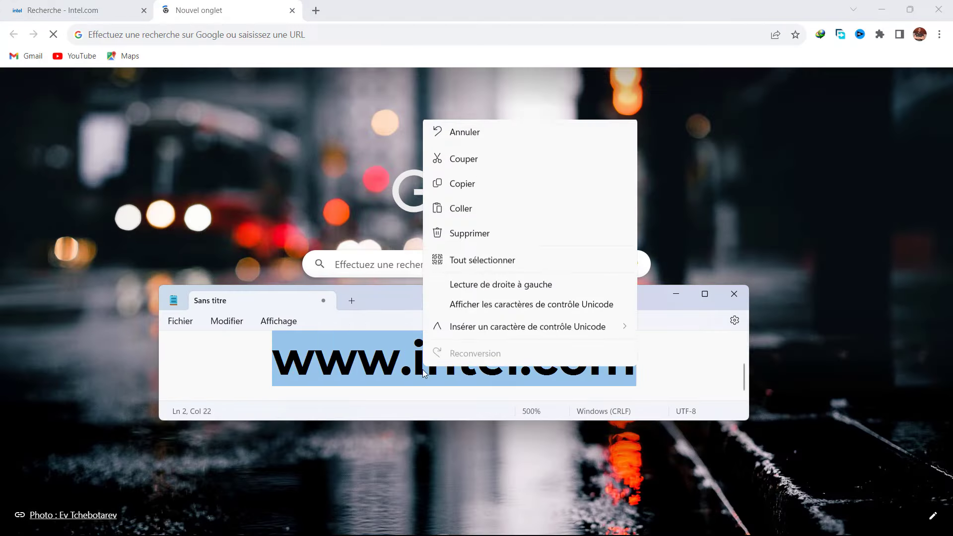
click(455, 186)
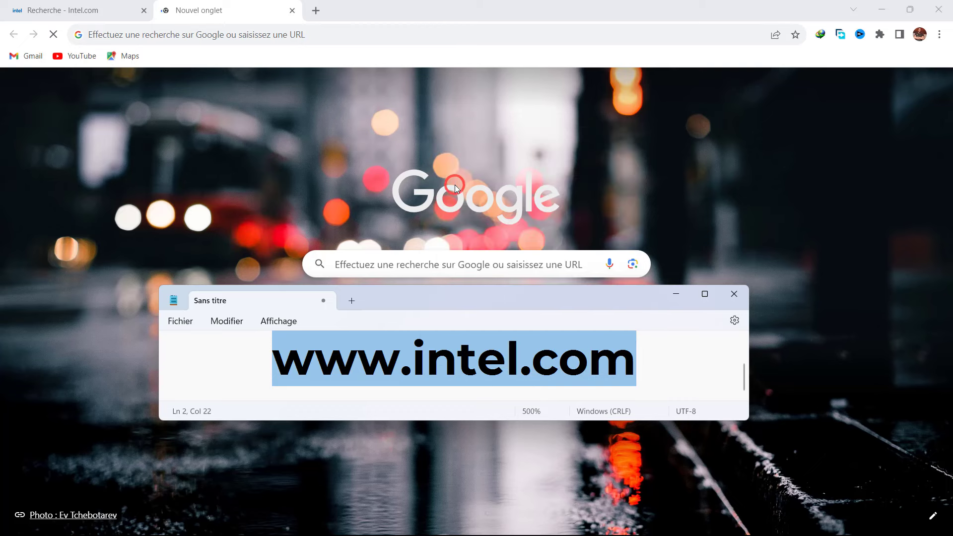
click(211, 31)
click(210, 32)
right_click(211, 31)
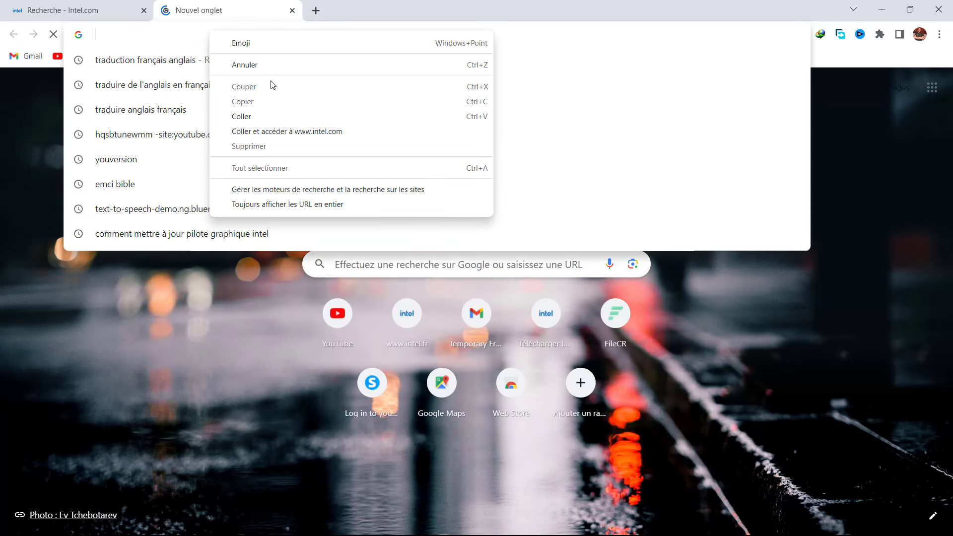
click(266, 116)
drag(107, 34, 161, 46)
click(161, 35)
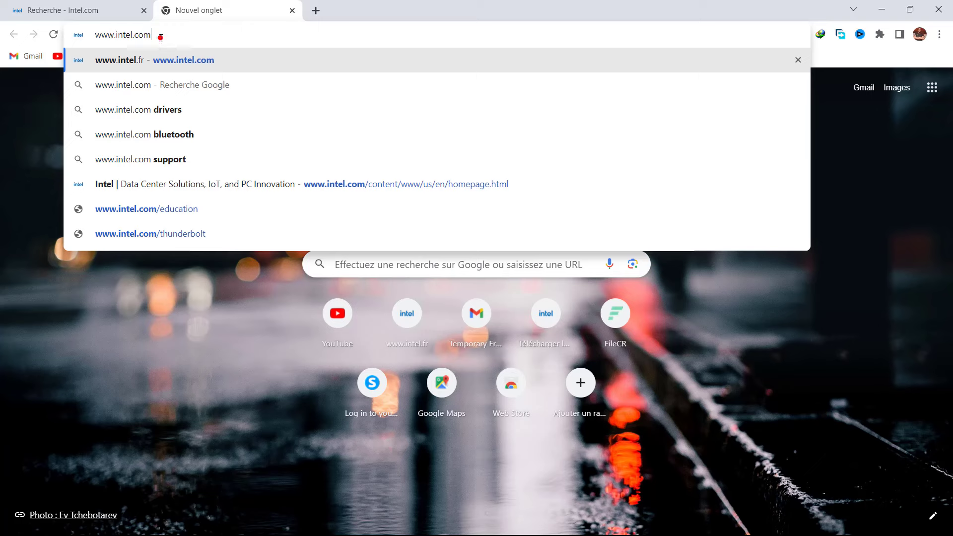
key(Return)
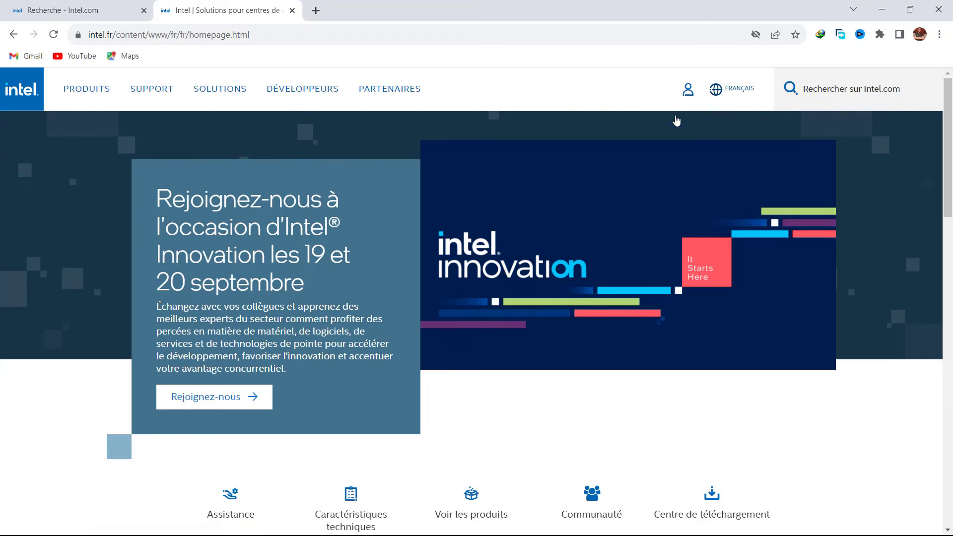
Step: Select Français as the Intel site language and open the Centre de téléchargement from the support section
click(731, 90)
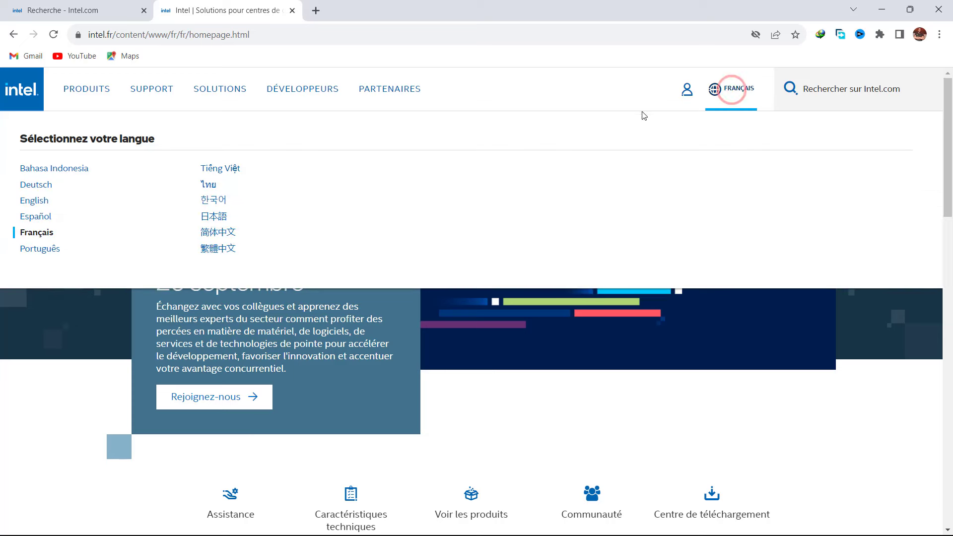
click(42, 234)
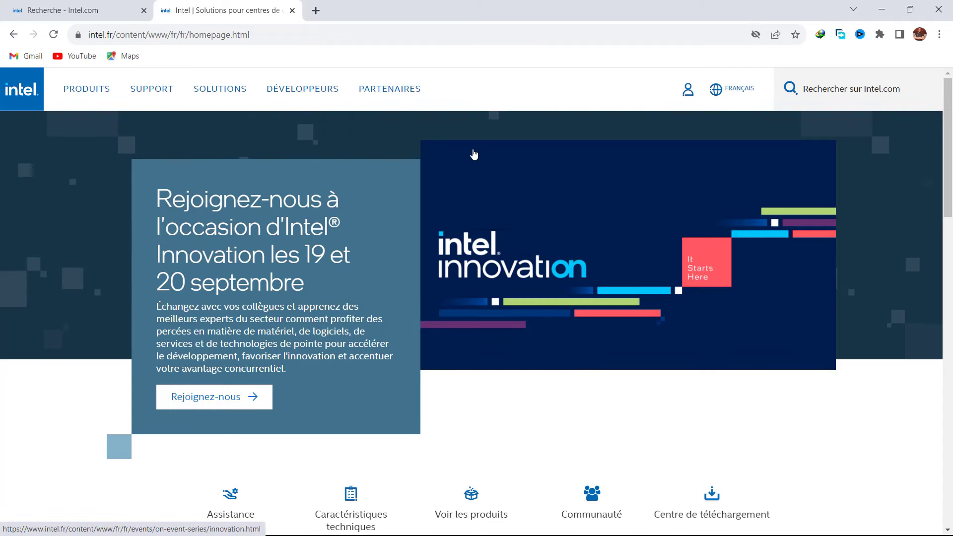
click(159, 89)
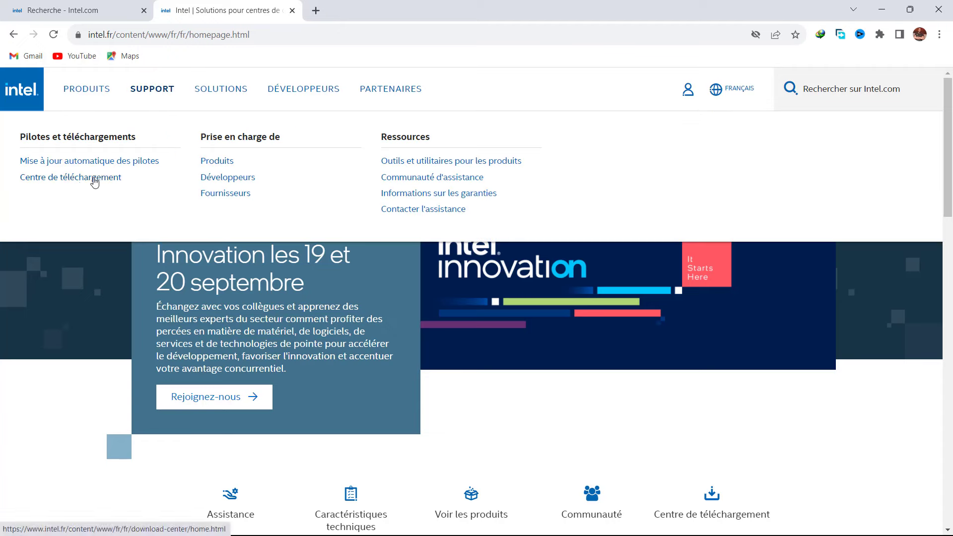
click(88, 180)
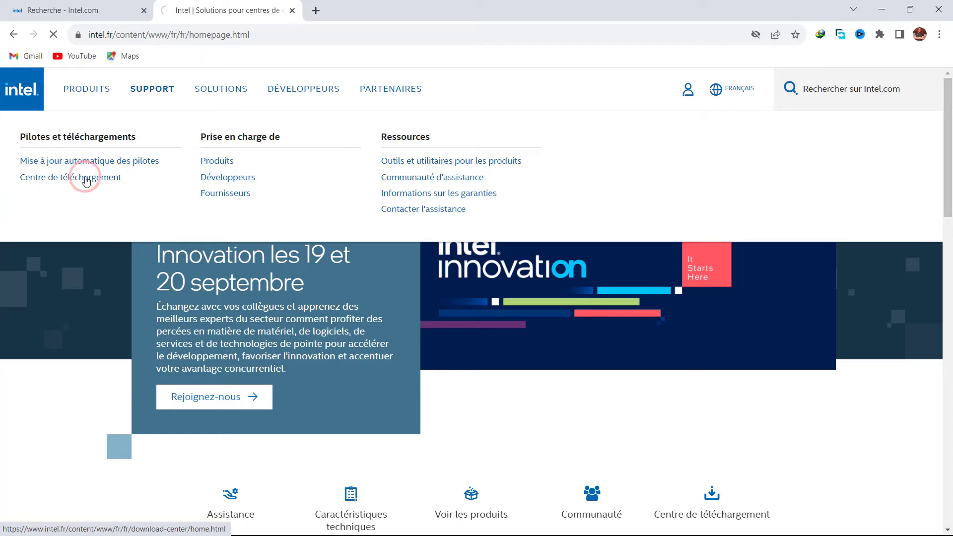
Step: Choose the Graphiques product category on the driver and software download page
scroll(489, 223, down, 3)
scroll(488, 223, up, 3)
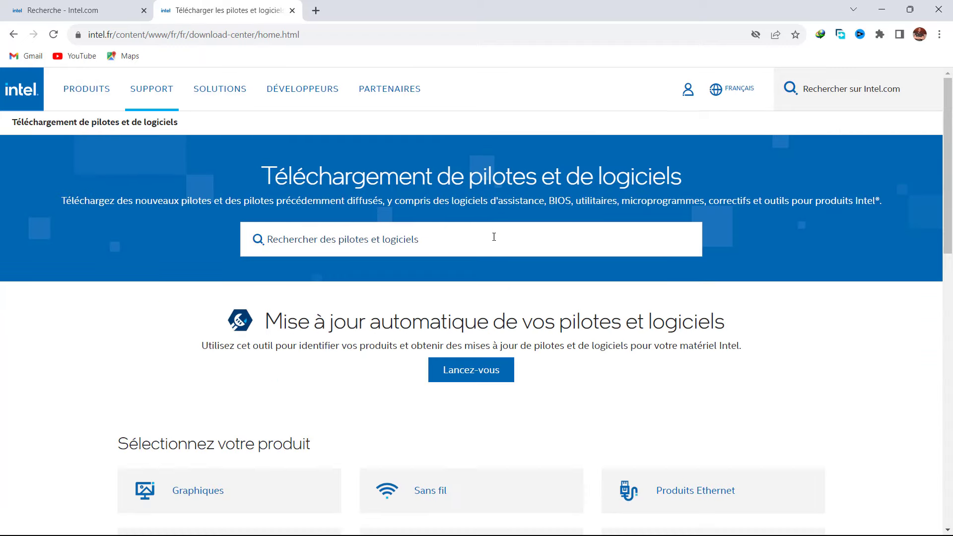
scroll(494, 236, down, 3)
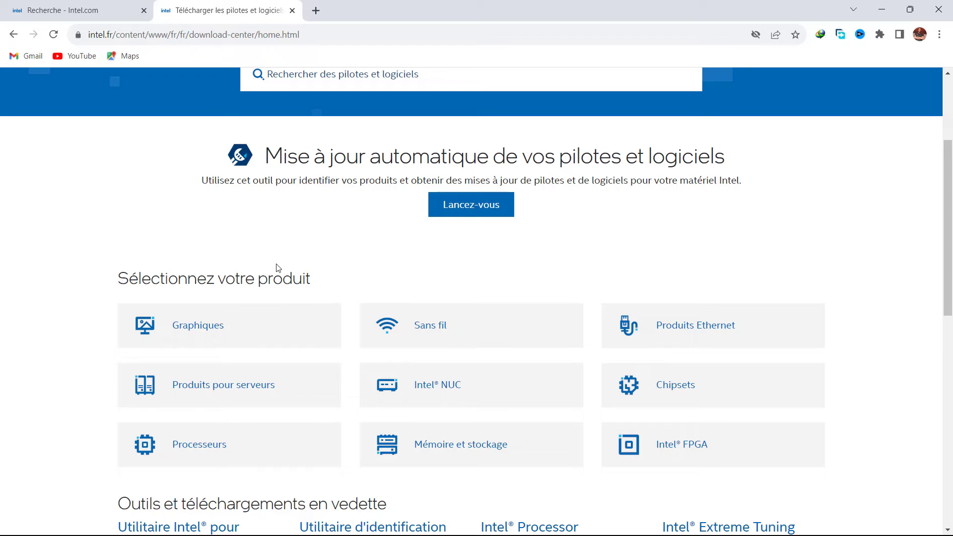
click(204, 326)
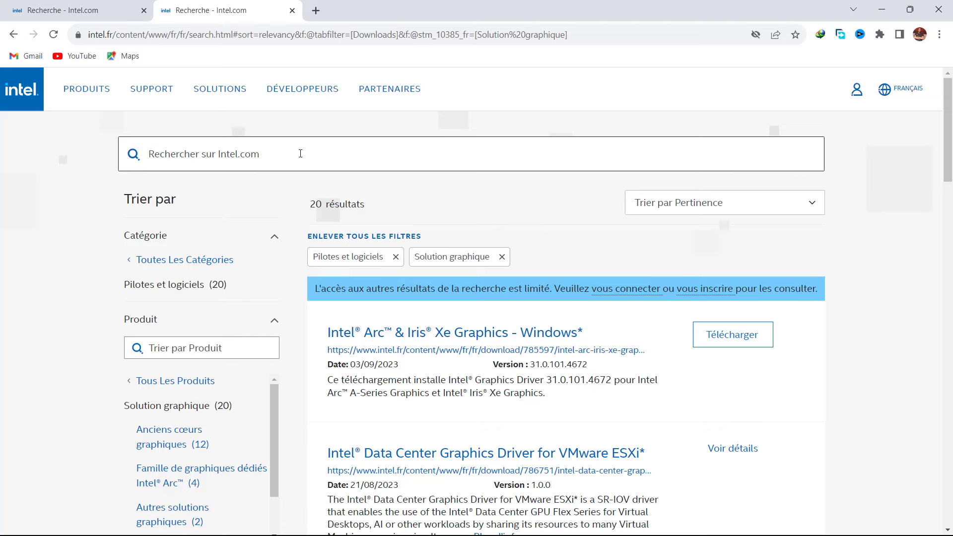
Step: Search the graphics drivers and software for i7-1165g7
click(300, 153)
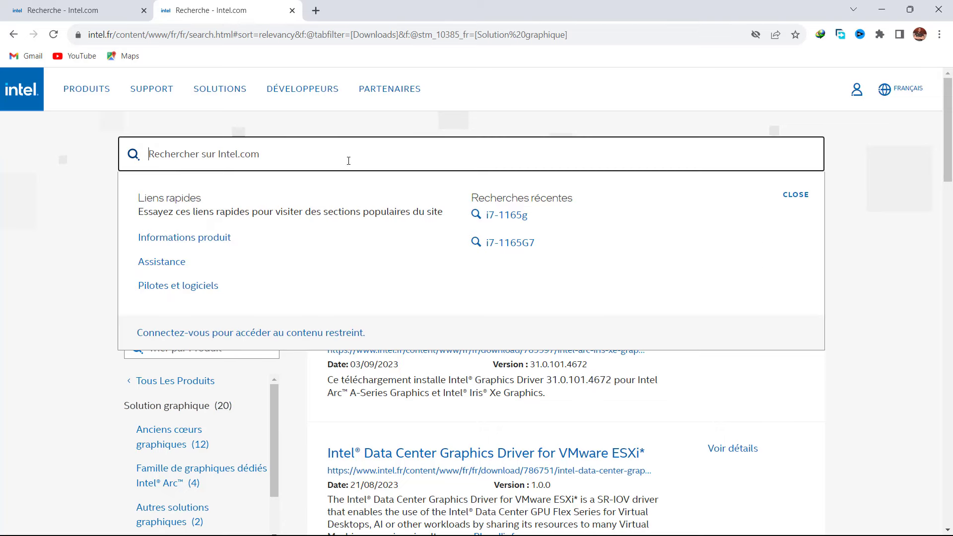
text(i7)
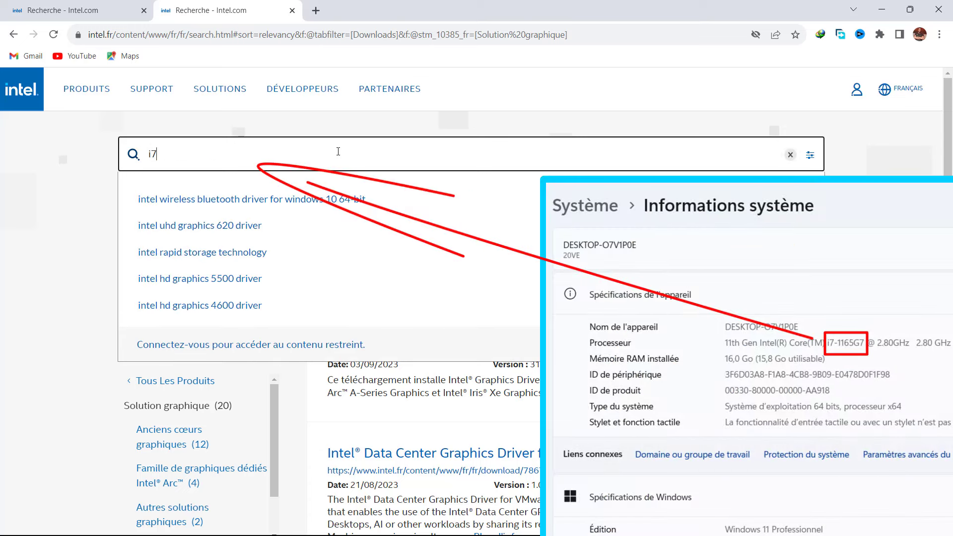
text(-116)
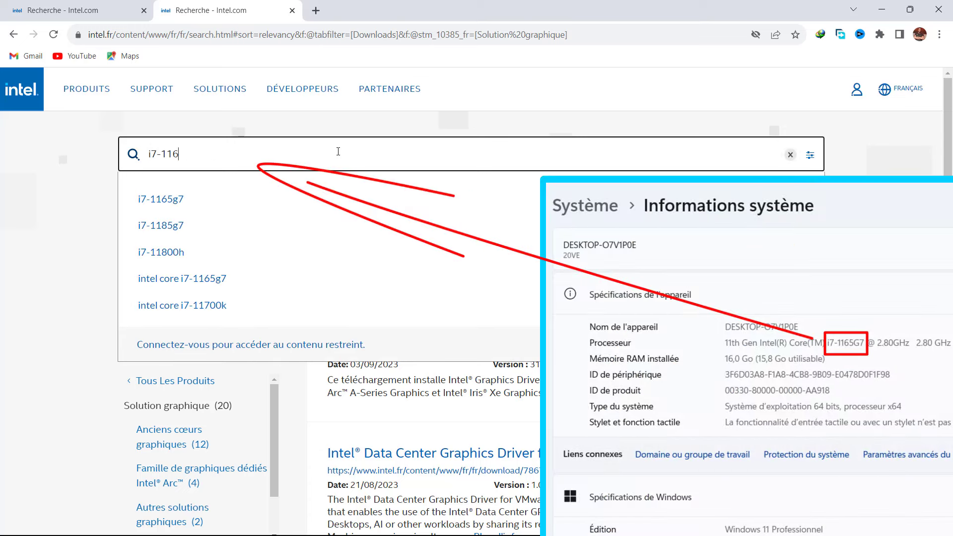
text(5g7)
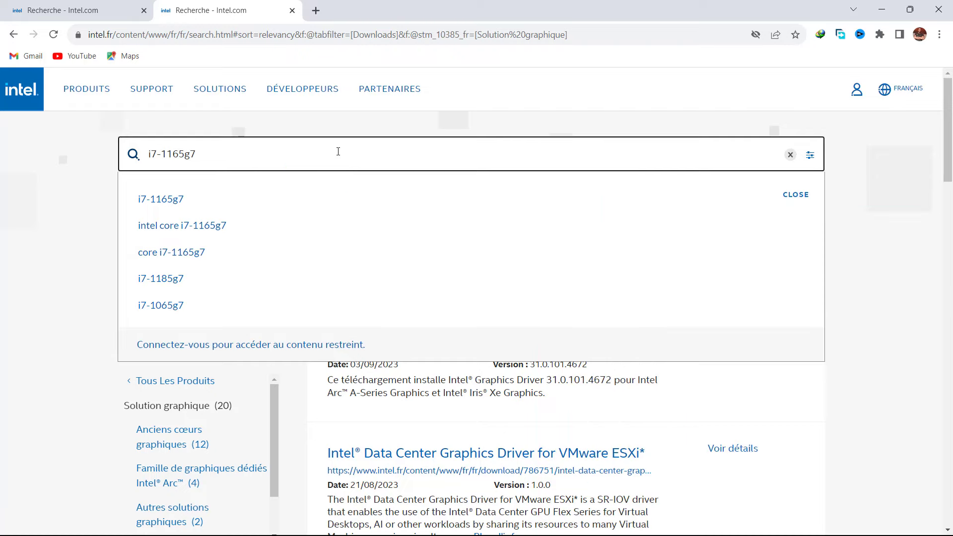
key(Return)
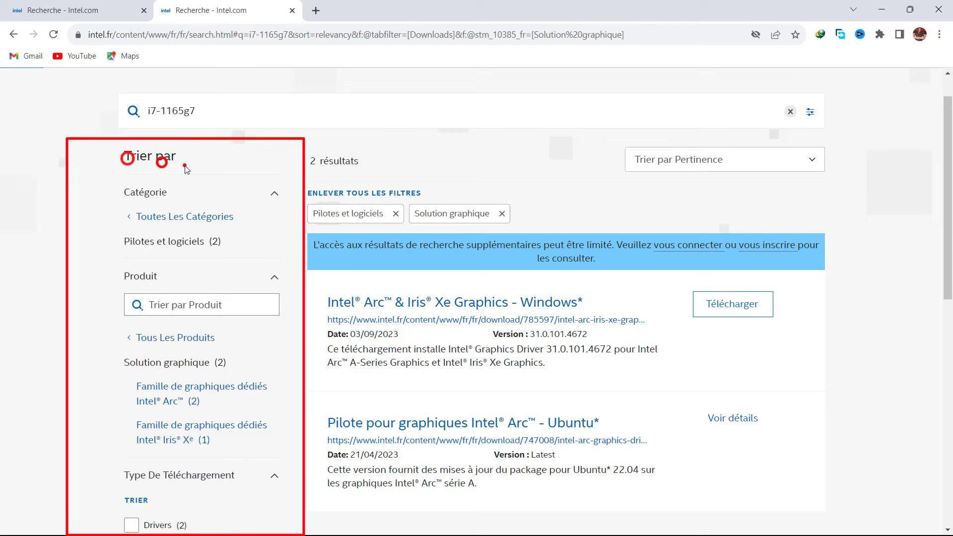
Step: Filter the results by the Drivers download type and start downloading the Intel Arc & Iris Xe Graphics - Windows driver
click(131, 525)
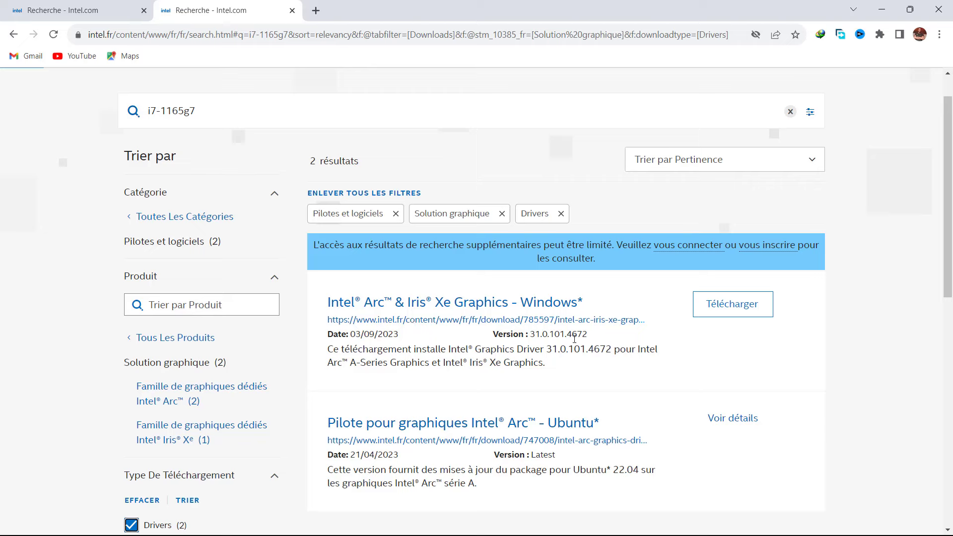
click(721, 312)
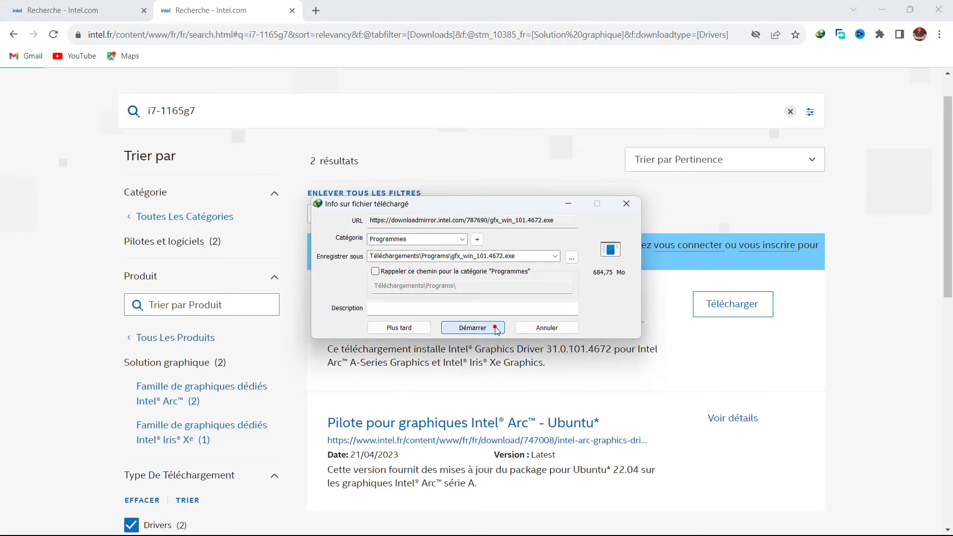
click(495, 328)
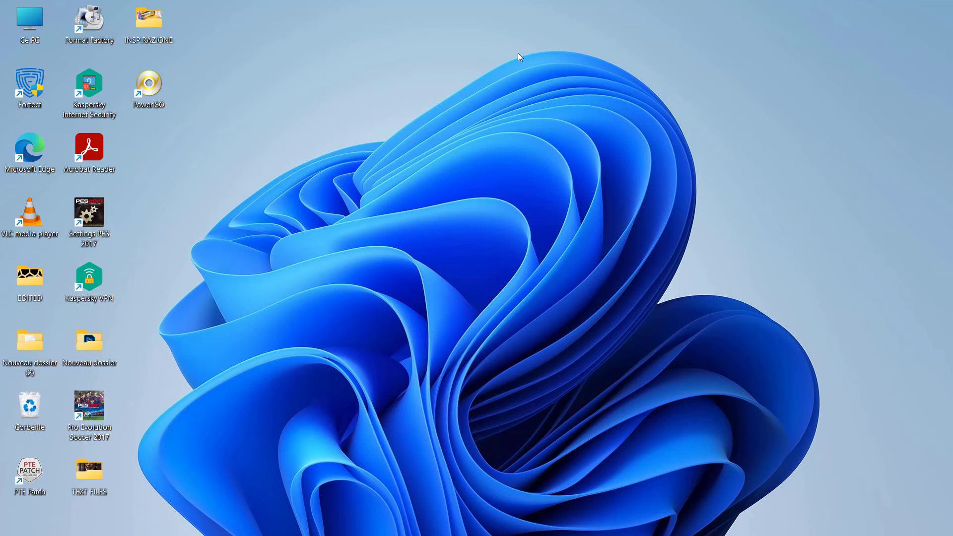
Step: Check the installed driver details of the Intel Iris Xe Graphics card in Device Manager, then close its properties
key(super+x)
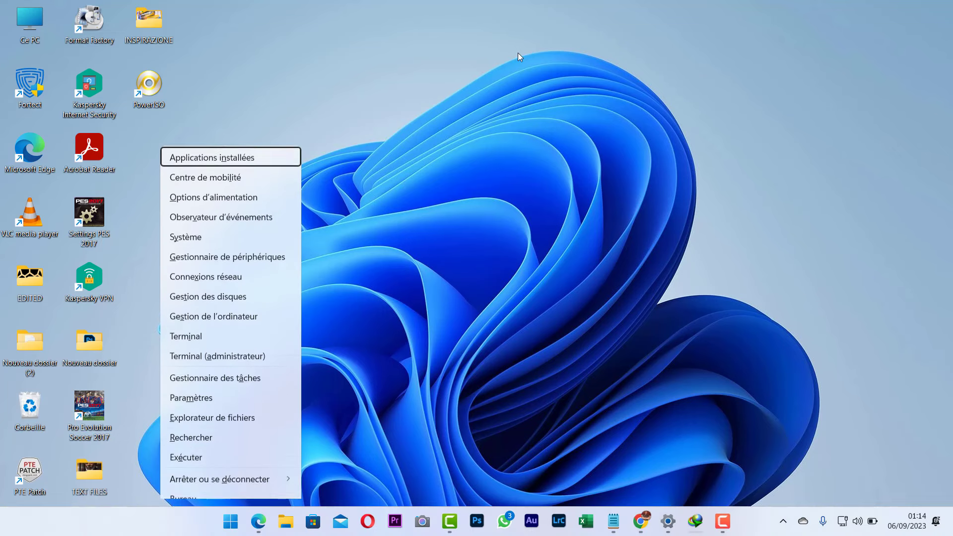
click(232, 249)
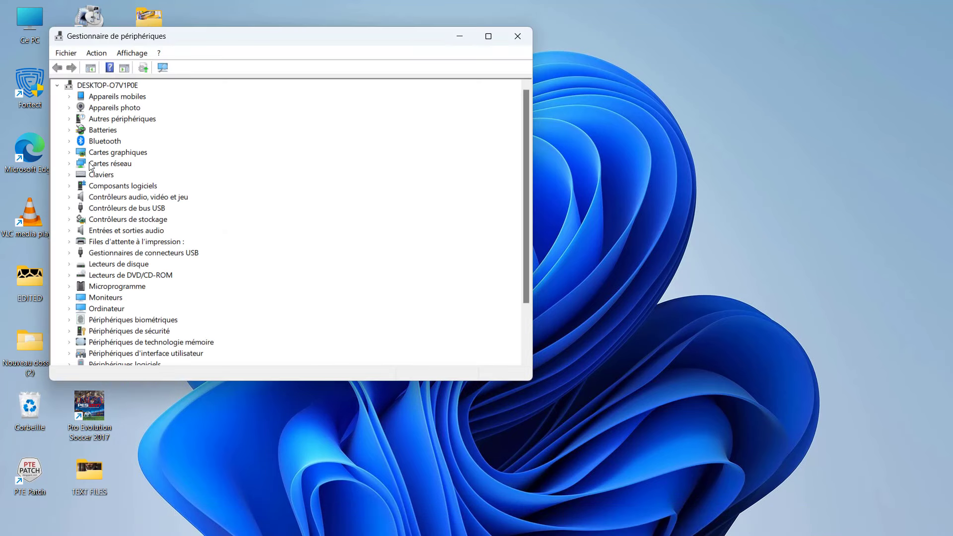
click(70, 152)
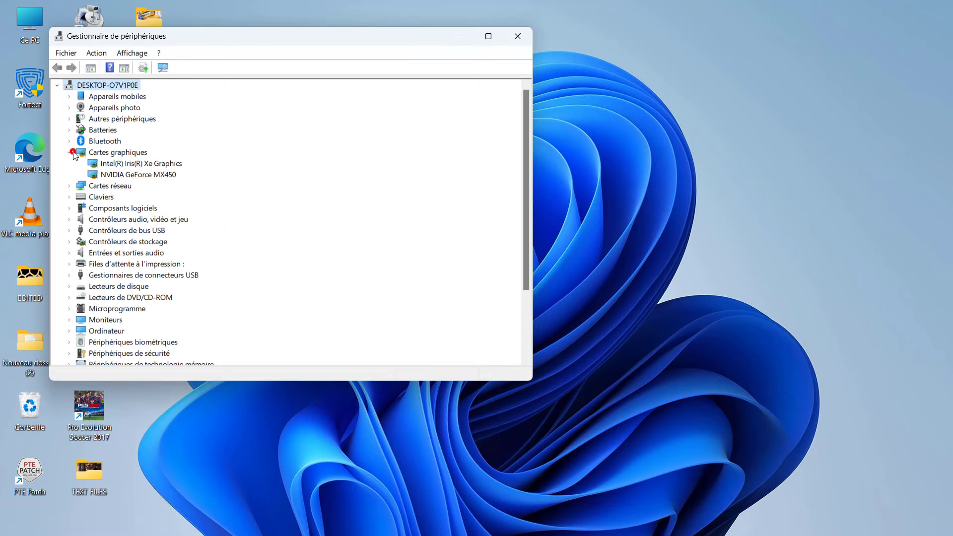
double_click(121, 165)
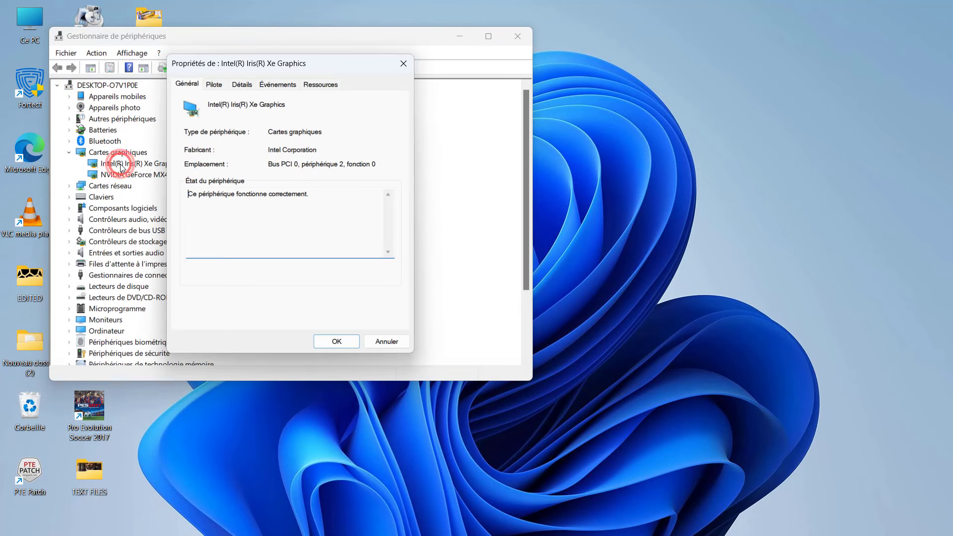
click(215, 88)
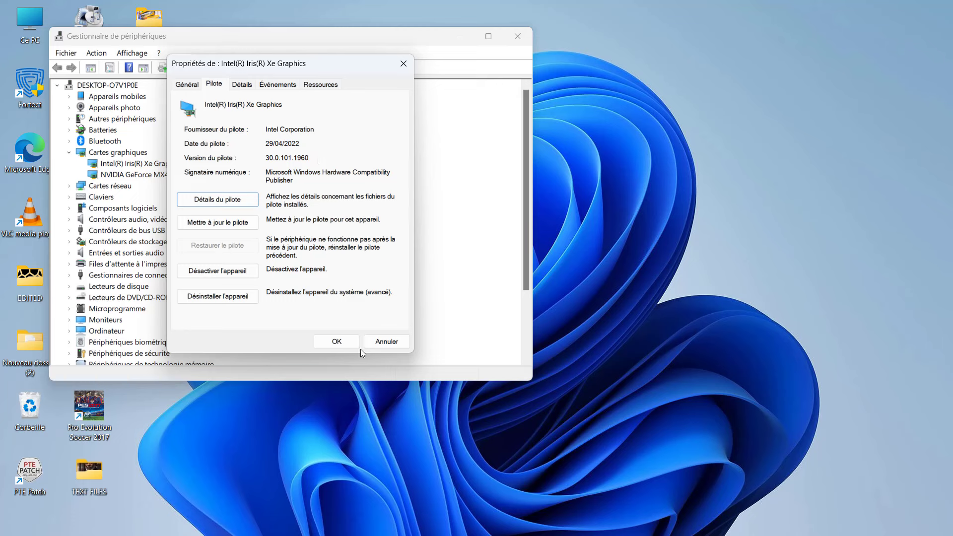
click(403, 63)
Step: Switch to File Explorer and open the Programs folder inside Téléchargements
mouse_move(341, 534)
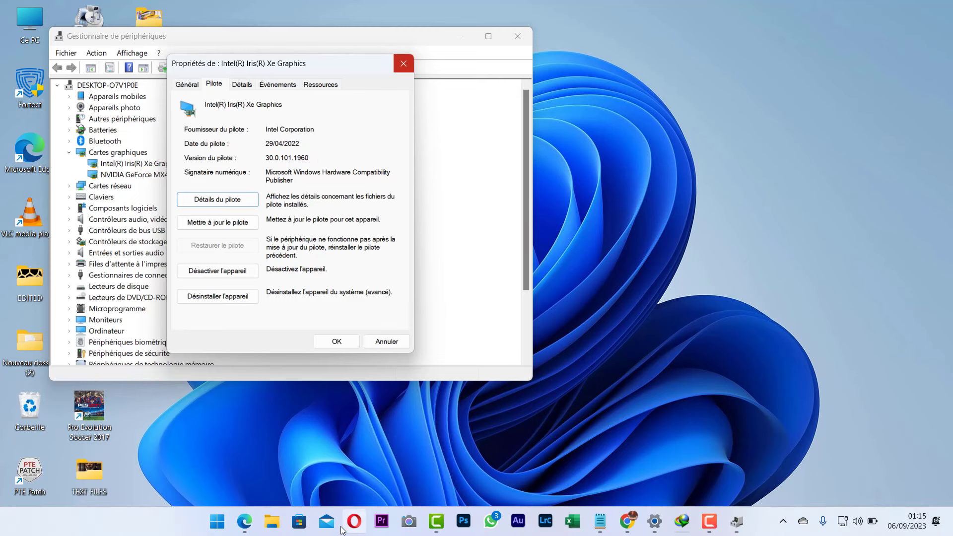
click(277, 527)
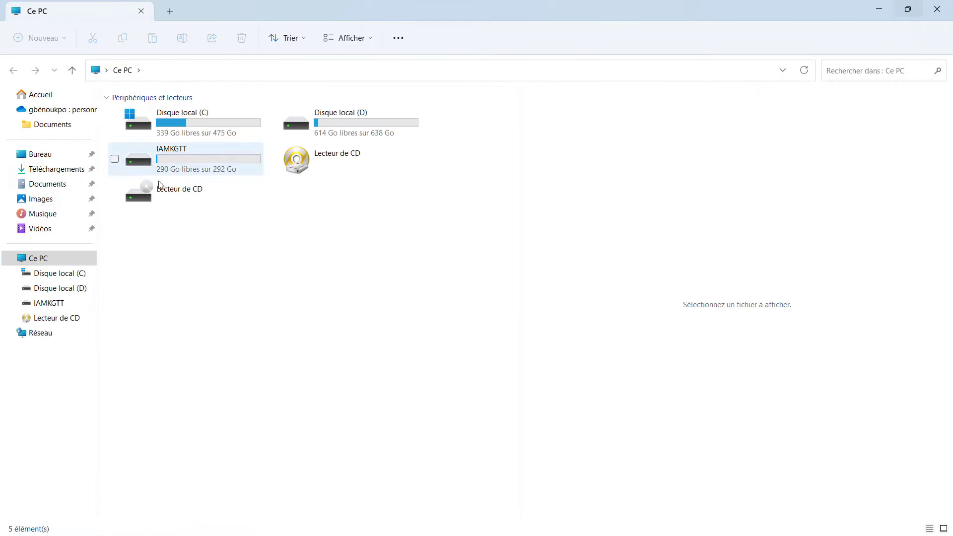
click(69, 169)
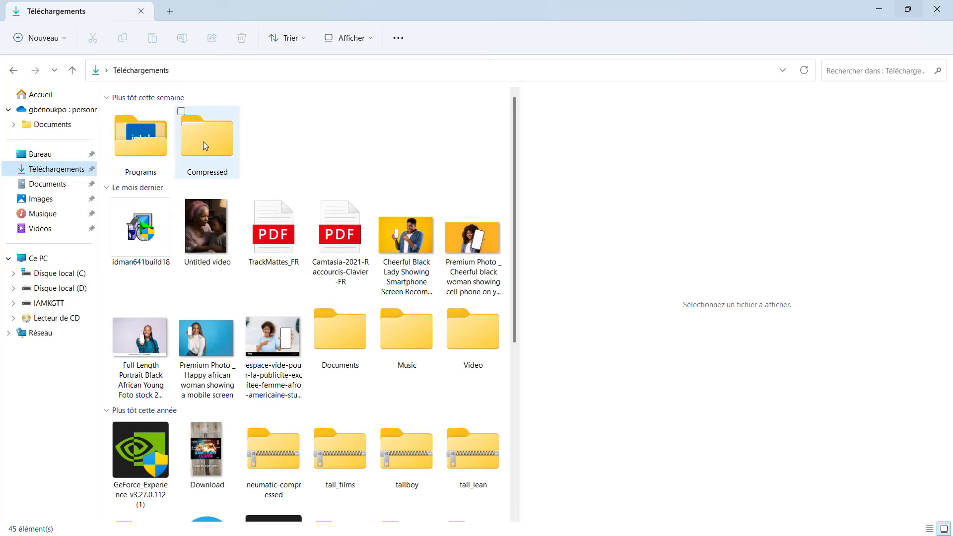
double_click(125, 145)
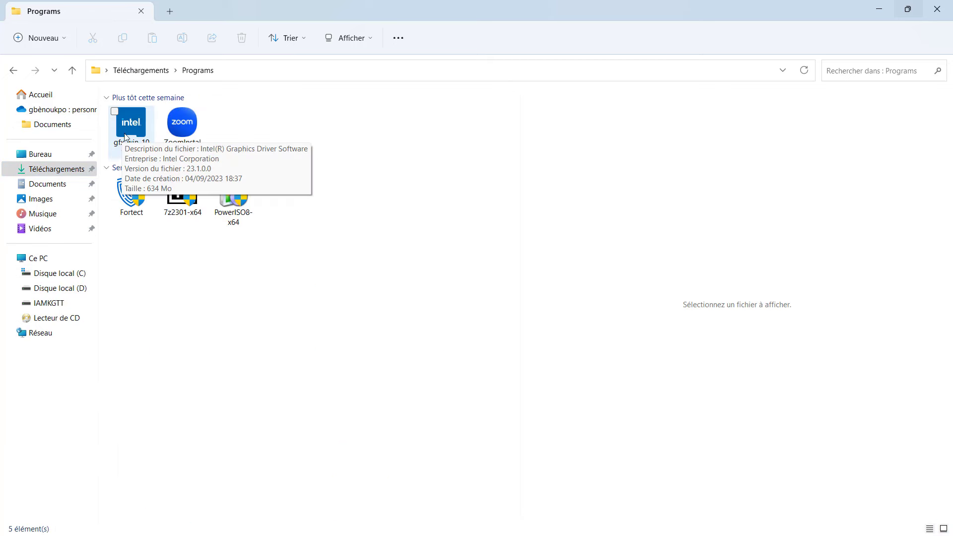
Step: Display the files in the Programs folder as very large icons
click(291, 39)
click(348, 41)
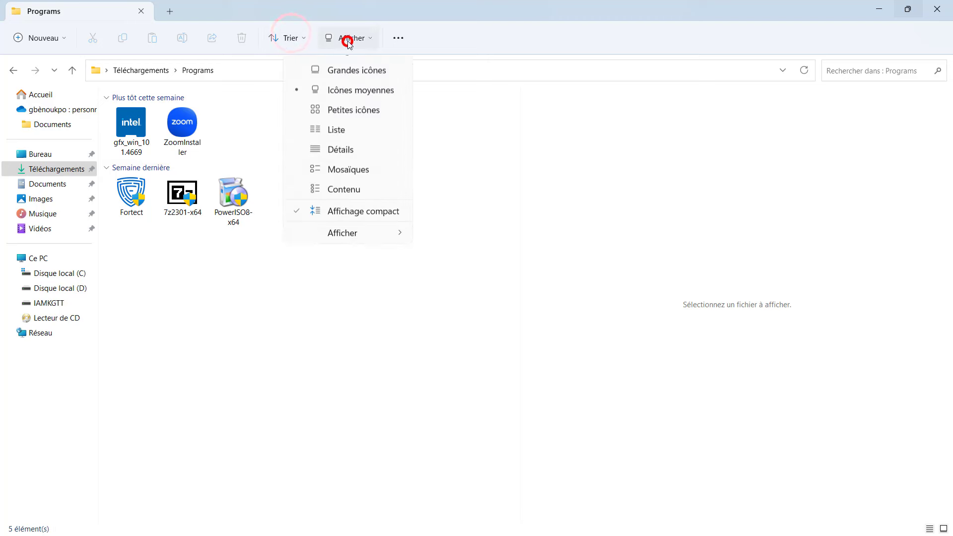
click(350, 70)
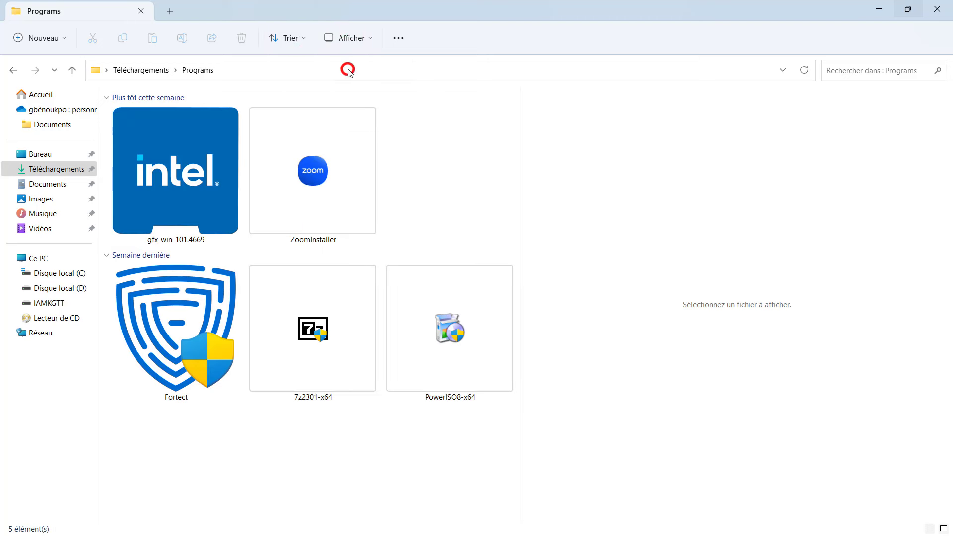
Step: Install the graphics driver from gfx_win_101.4669 with the default components, accepting the Intel licence agreement and showing the installation details
mouse_move(157, 244)
double_click(196, 199)
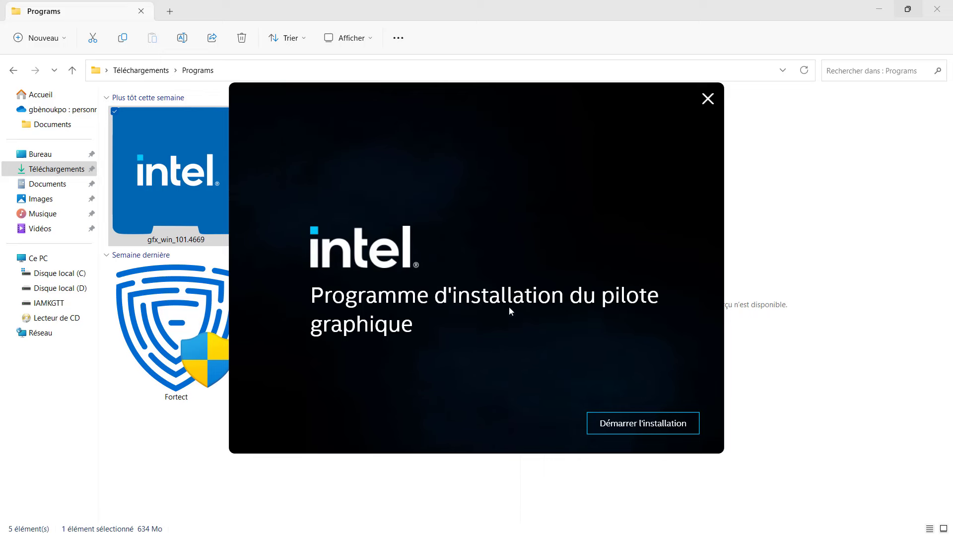
click(665, 426)
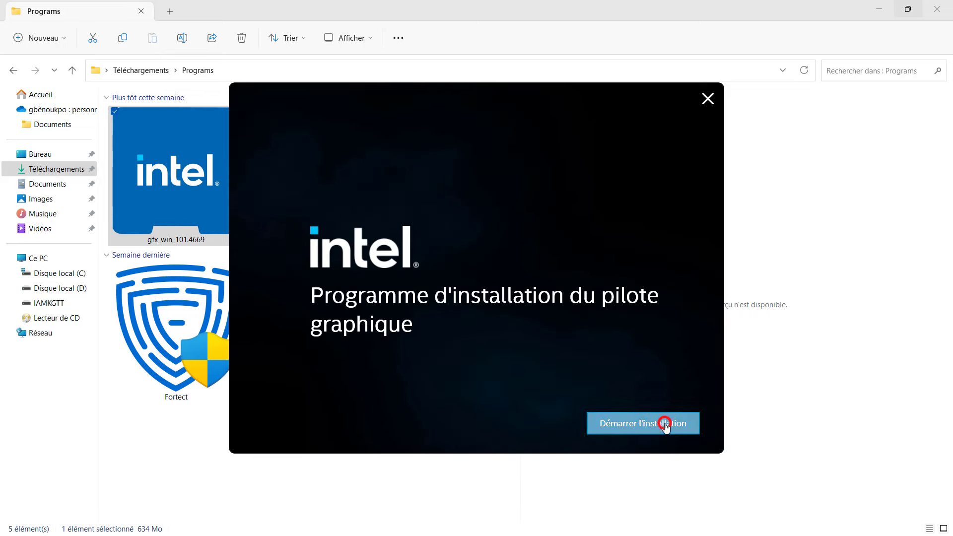
click(665, 427)
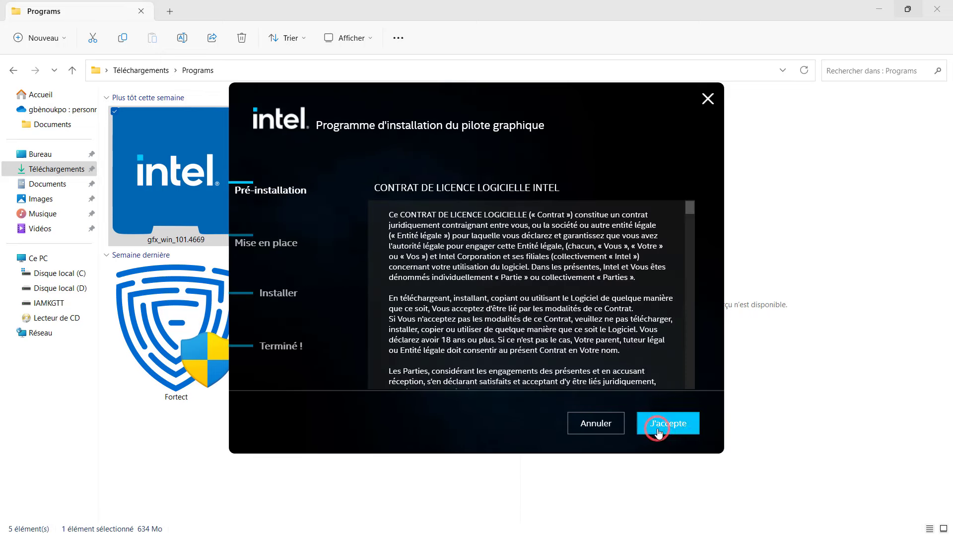
click(666, 425)
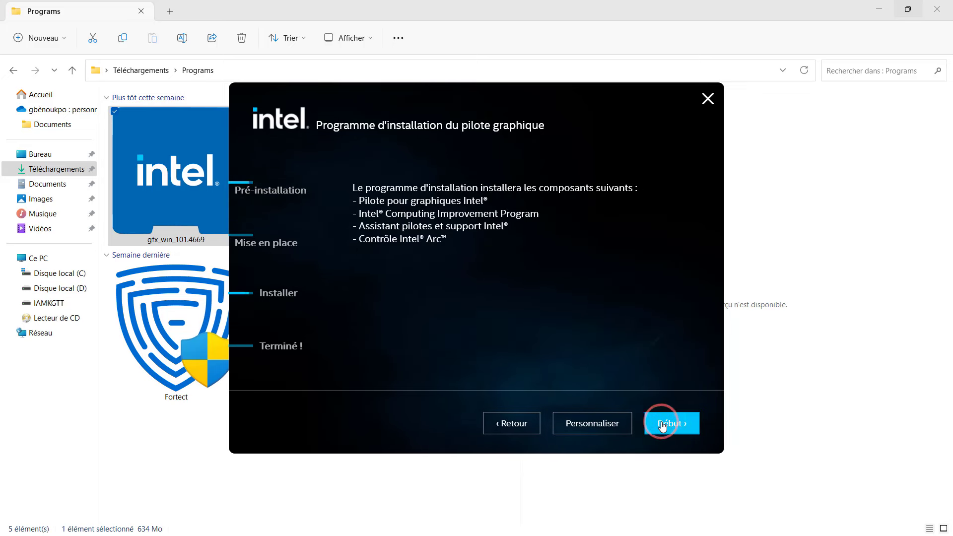
click(672, 423)
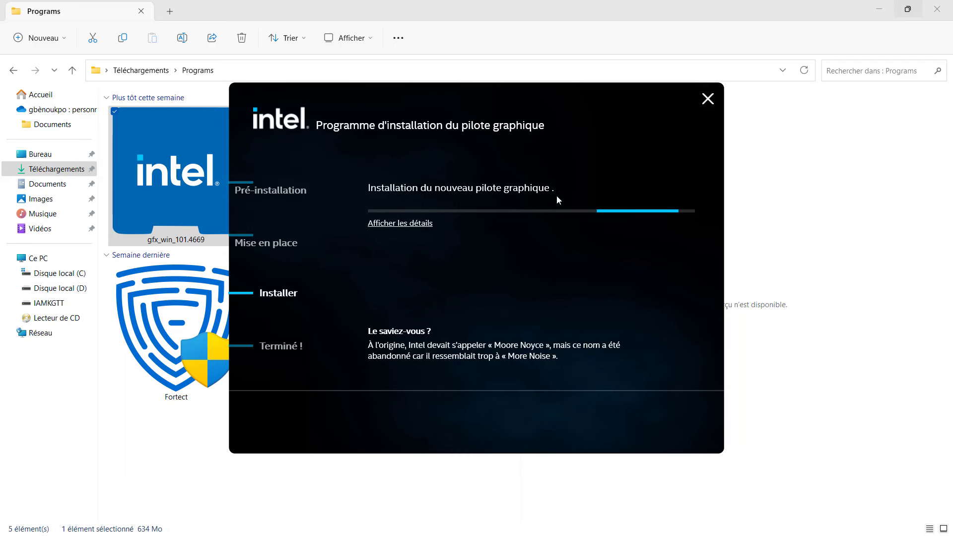
click(414, 224)
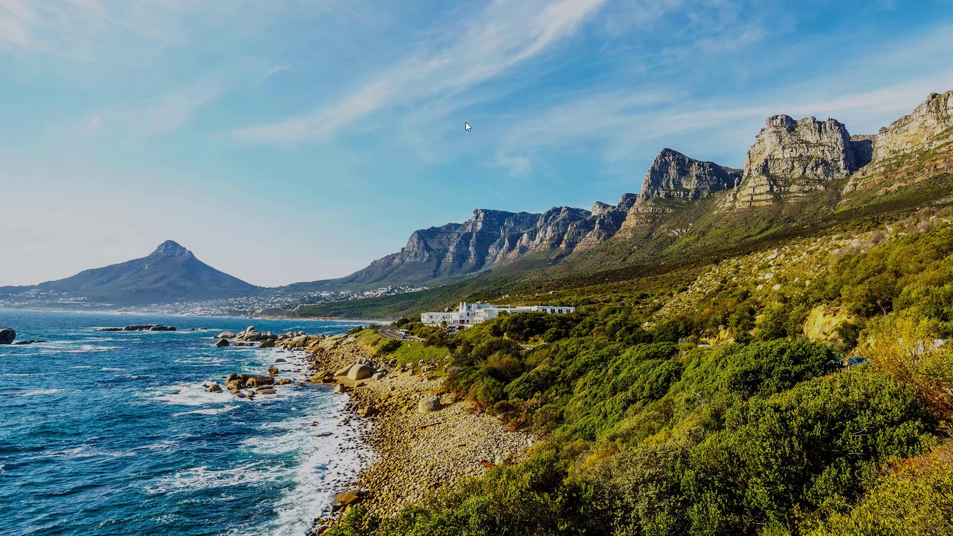
Step: Open Device Manager and check the driver properties of the Intel graphics card under Cartes graphiques
key(super+x)
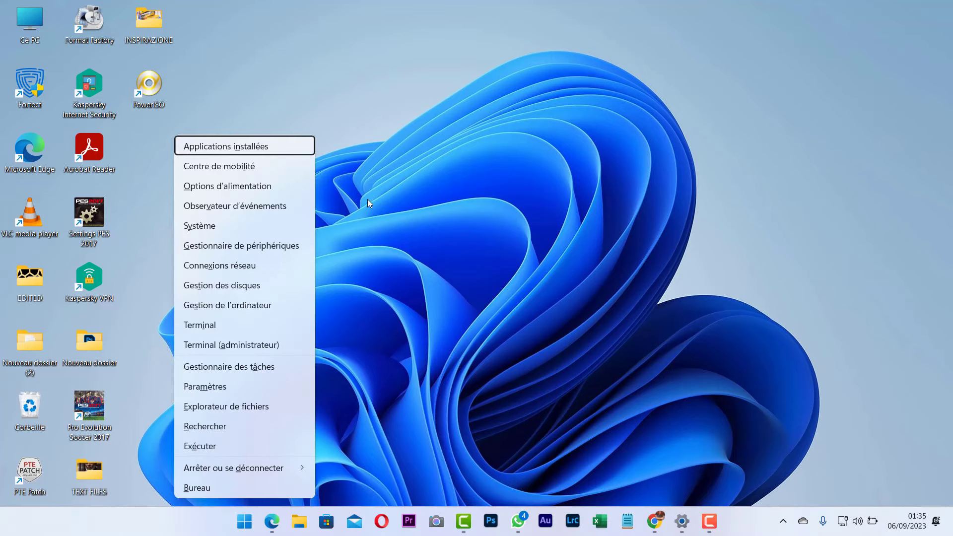
click(222, 252)
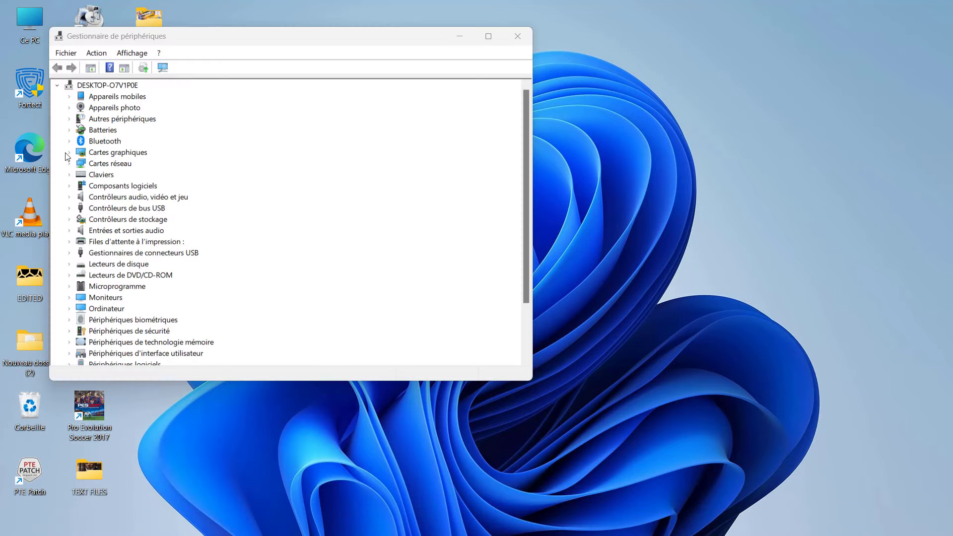
click(69, 152)
double_click(123, 167)
click(234, 83)
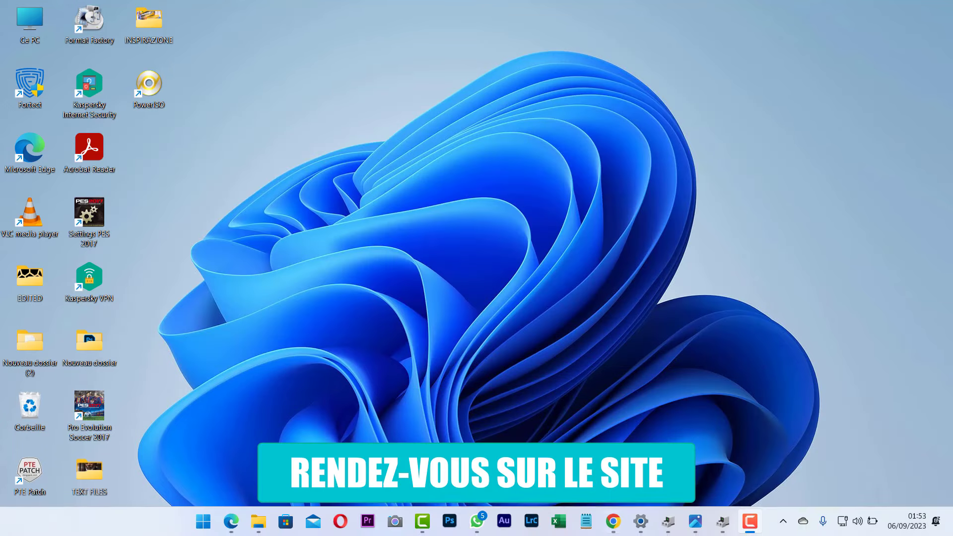
Step: Switch to the Intel homepage in Chrome and open Mise à jour automatique des pilotes to review the available driver updates
mouse_move(620, 530)
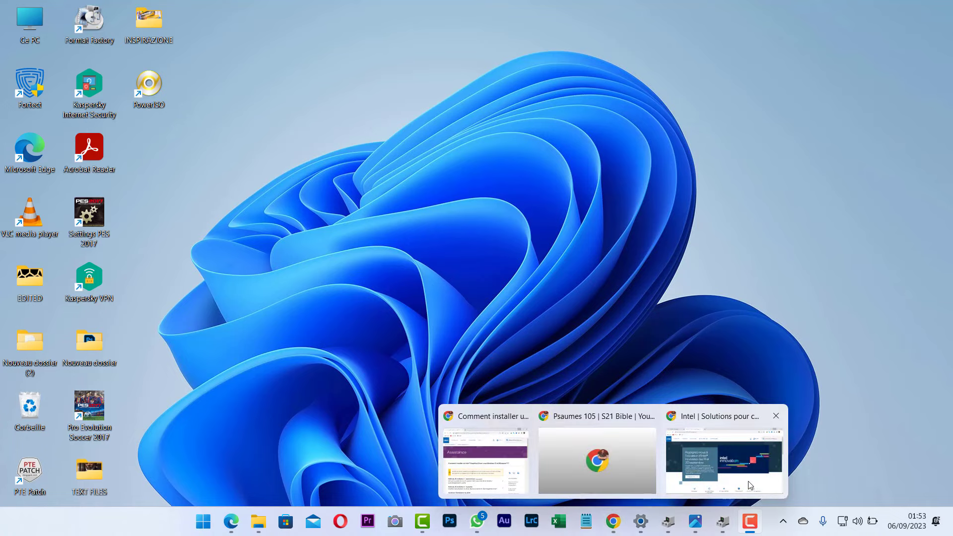
click(734, 460)
click(157, 90)
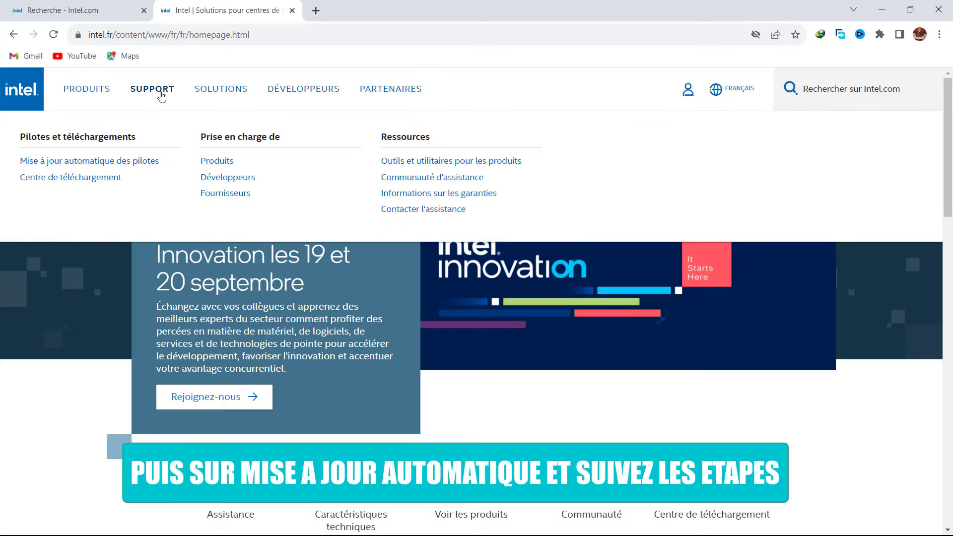
click(103, 165)
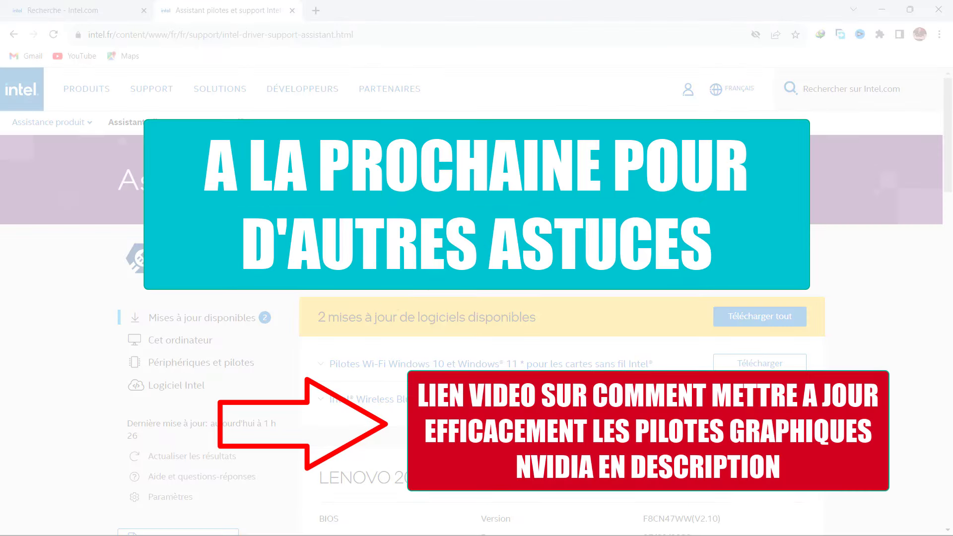
scroll(472, 298, down, 3)
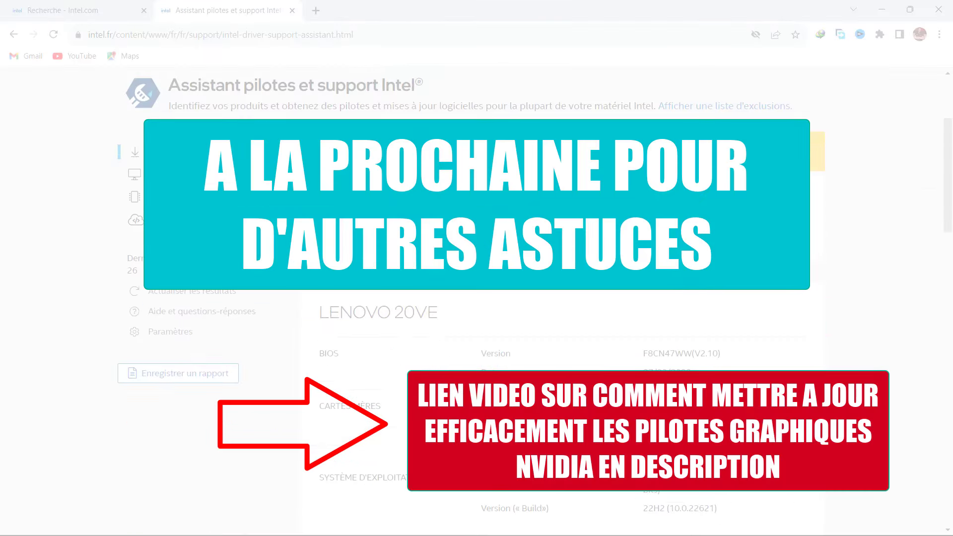